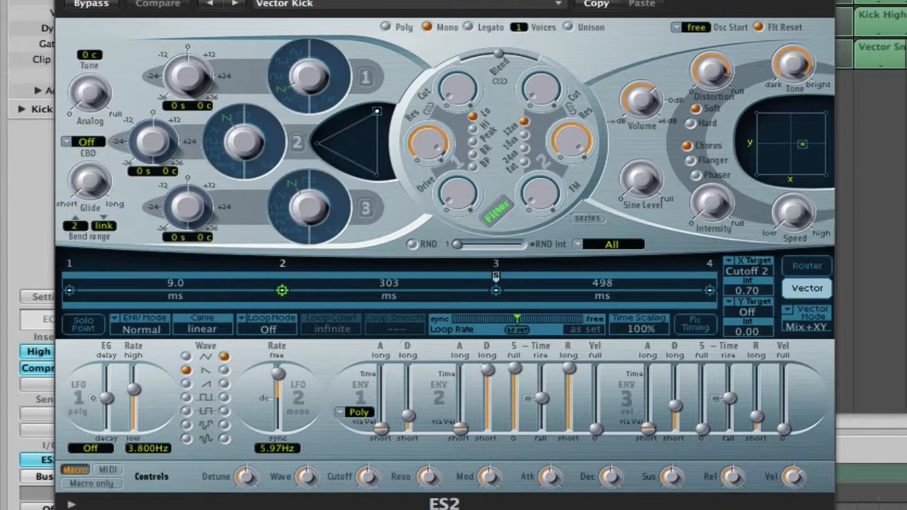
Step: Close the kick's synth window, select and solo the Vector Snare track, and open its ES2 instrument
key(super+w)
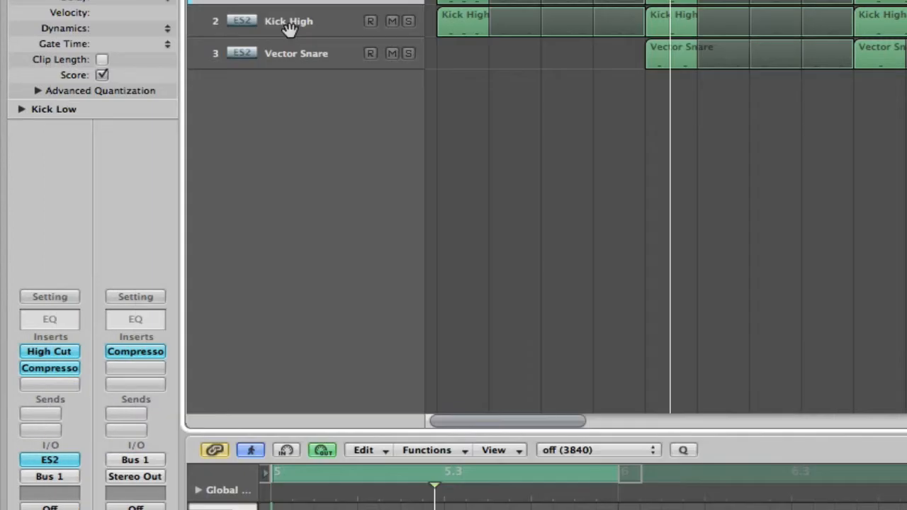
click(301, 61)
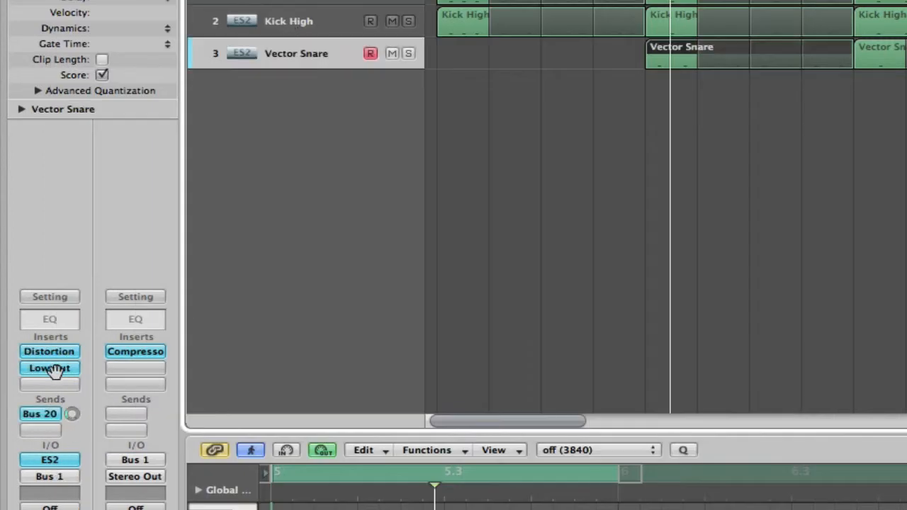
click(46, 460)
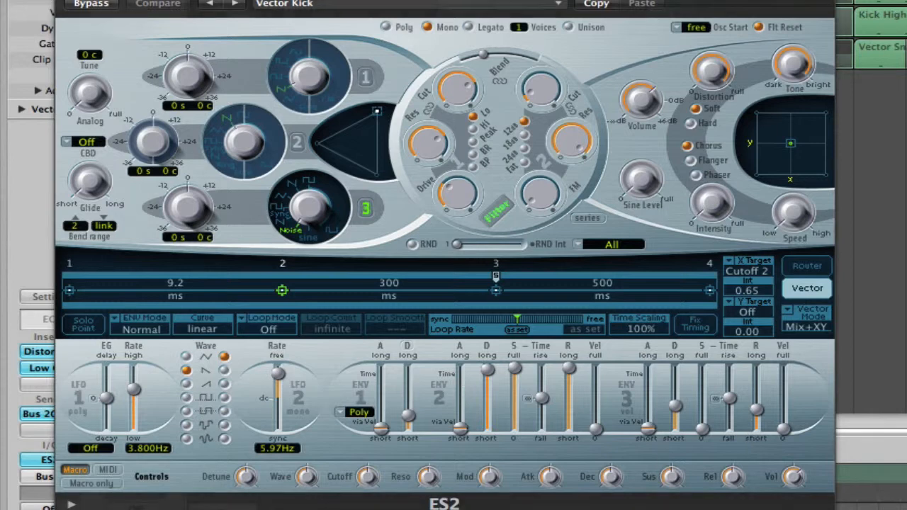
click(65, 1)
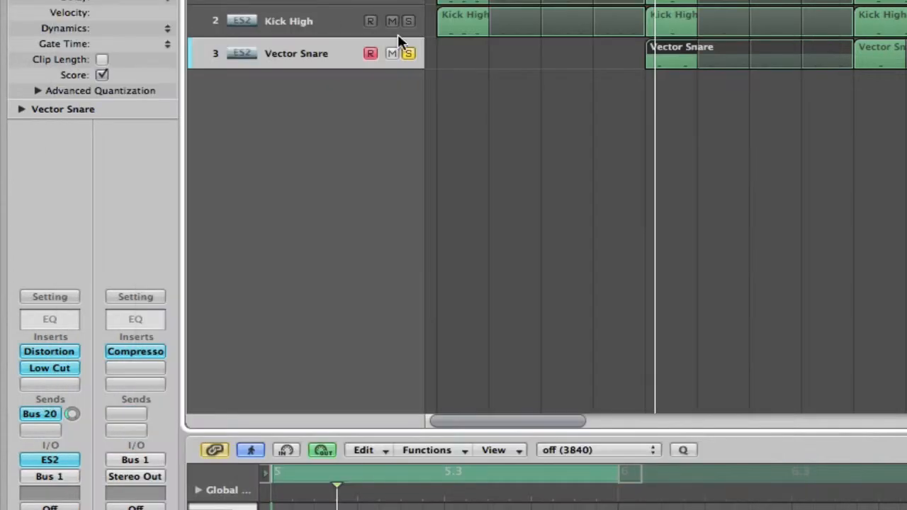
click(57, 459)
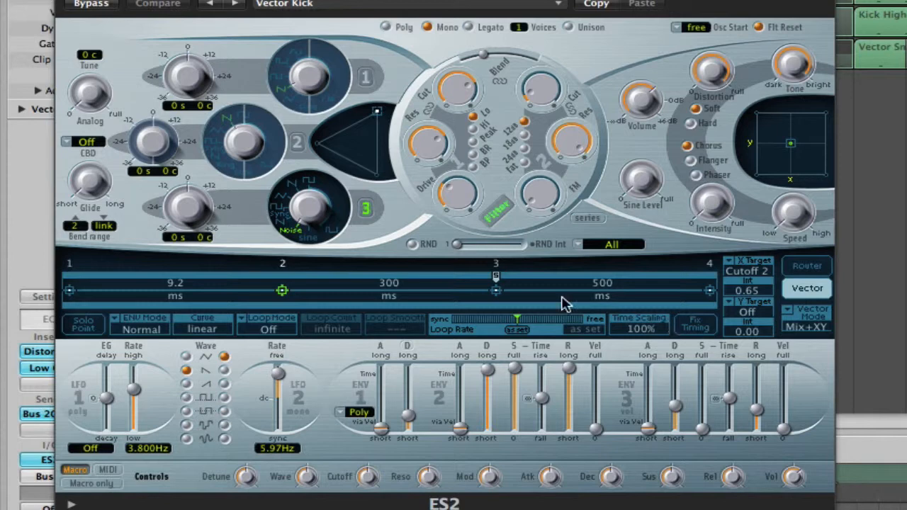
Step: Examine the oscillator mix and XY positions at vector envelope points 1 to 4 of the snare patch
click(69, 290)
click(282, 292)
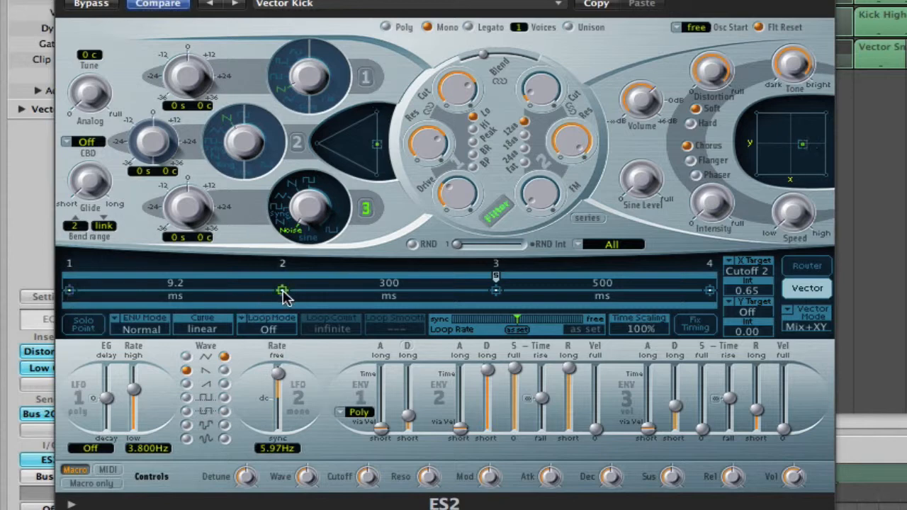
click(69, 291)
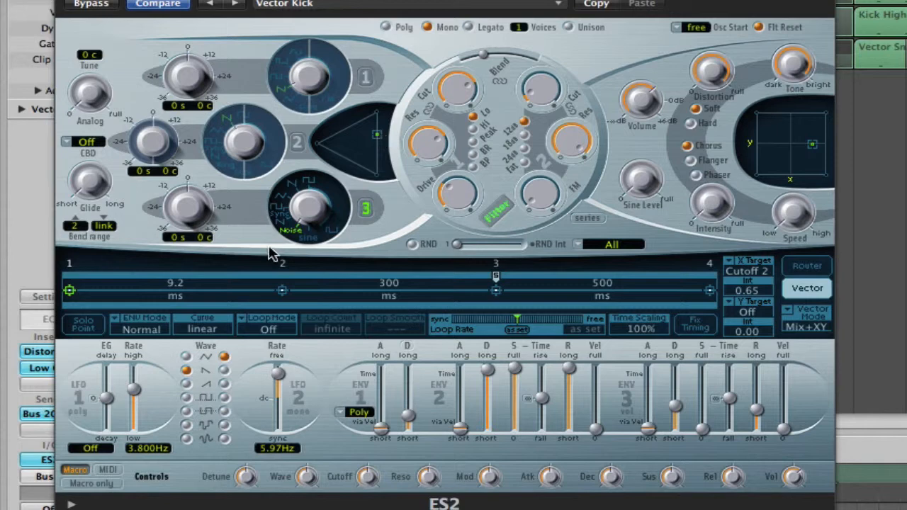
click(282, 291)
click(497, 289)
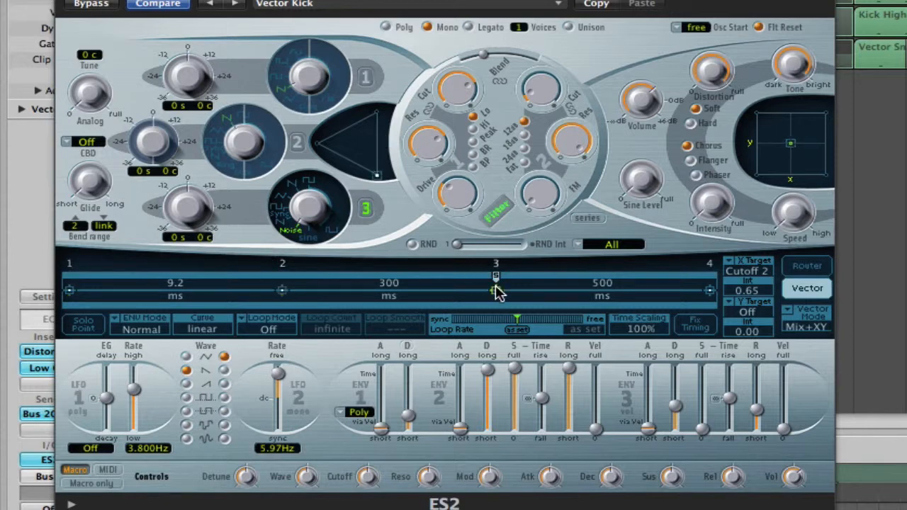
click(711, 291)
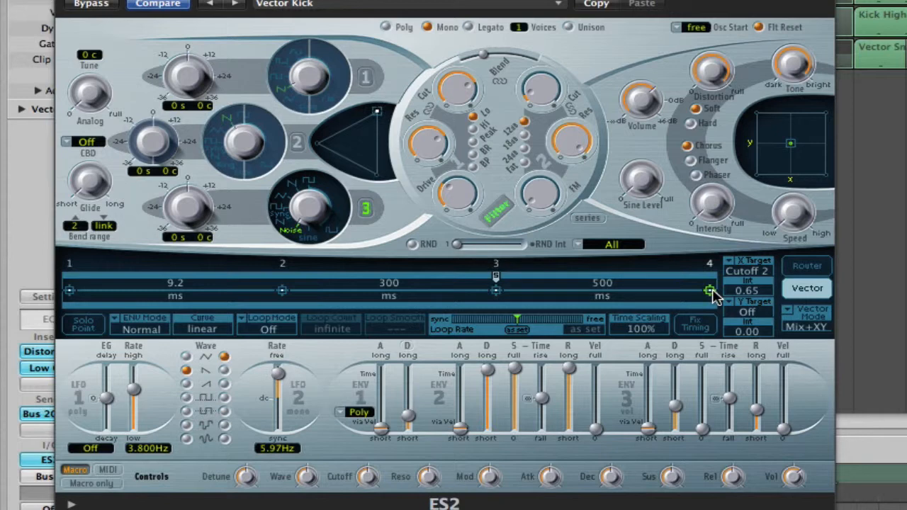
Step: Try a shorter release time on envelope 3 and settle it slightly above its starting position
drag(757, 411, 759, 426)
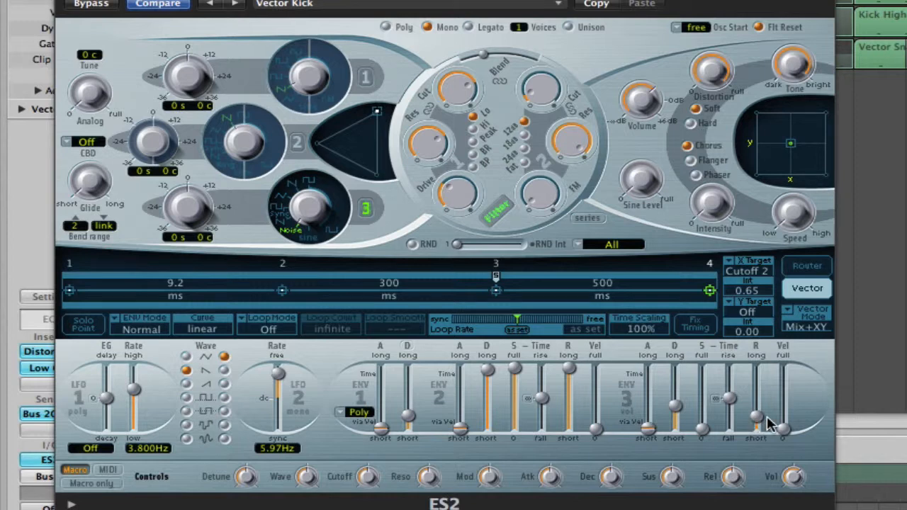
drag(757, 420, 764, 416)
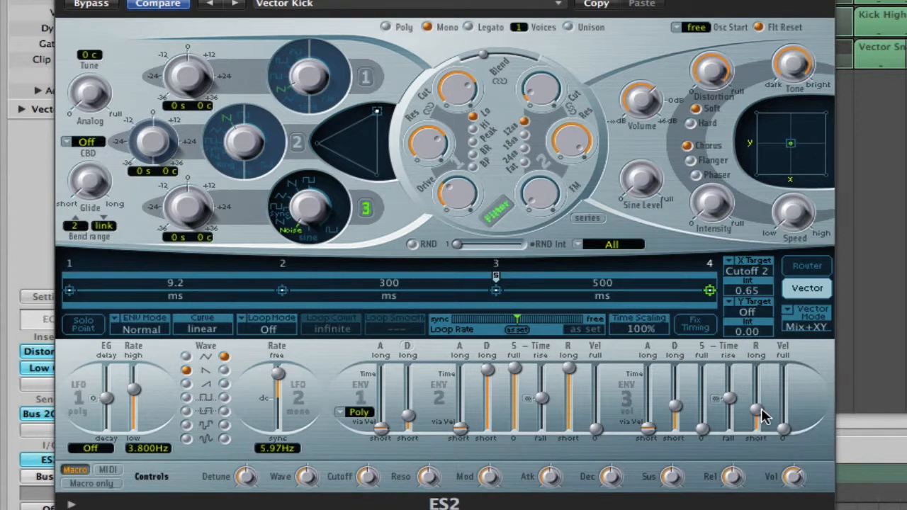
drag(762, 411, 763, 409)
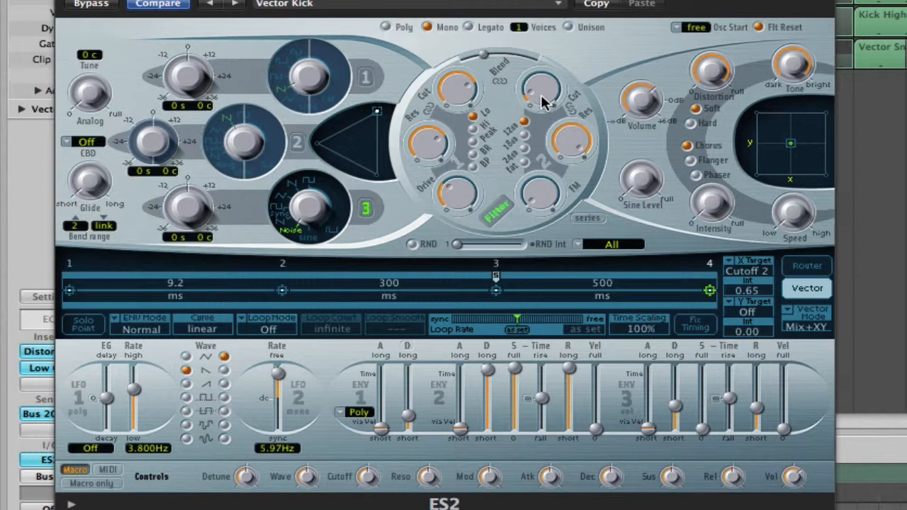
Step: Try different cutoff, drive and resonance amounts on filter 1 of the snare patch
mouse_move(542, 103)
drag(460, 91, 454, 0)
drag(458, 89, 466, 132)
mouse_move(461, 97)
mouse_down()
mouse_move(482, 170)
mouse_move(448, 100)
mouse_up()
mouse_move(459, 201)
mouse_down()
mouse_move(453, 48)
mouse_move(458, 245)
mouse_move(453, 192)
mouse_up()
mouse_move(434, 143)
mouse_down()
mouse_move(440, 204)
mouse_move(445, 192)
mouse_move(402, 49)
mouse_move(418, 147)
mouse_up()
Step: Bypass the snare's Distortion and Low Cut inserts and turn its Bus 20 send fully down to play it dry
alt+click(39, 351)
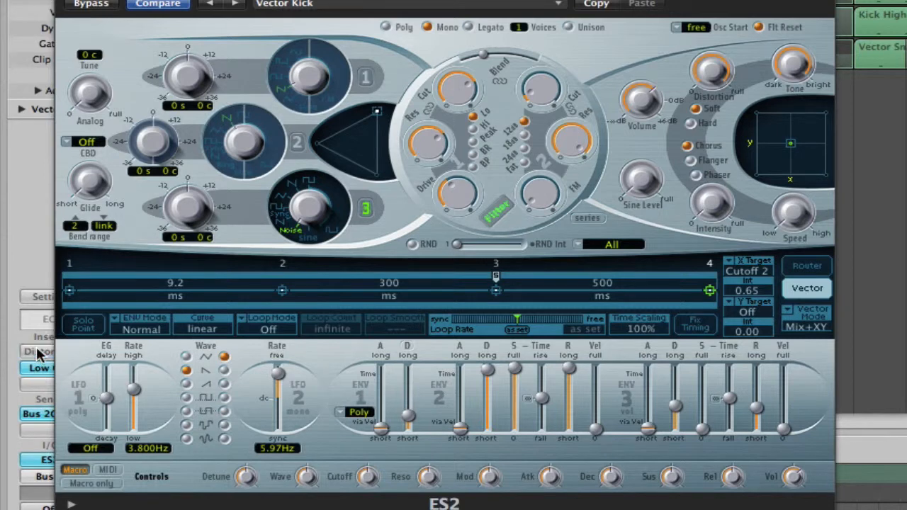
click(34, 409)
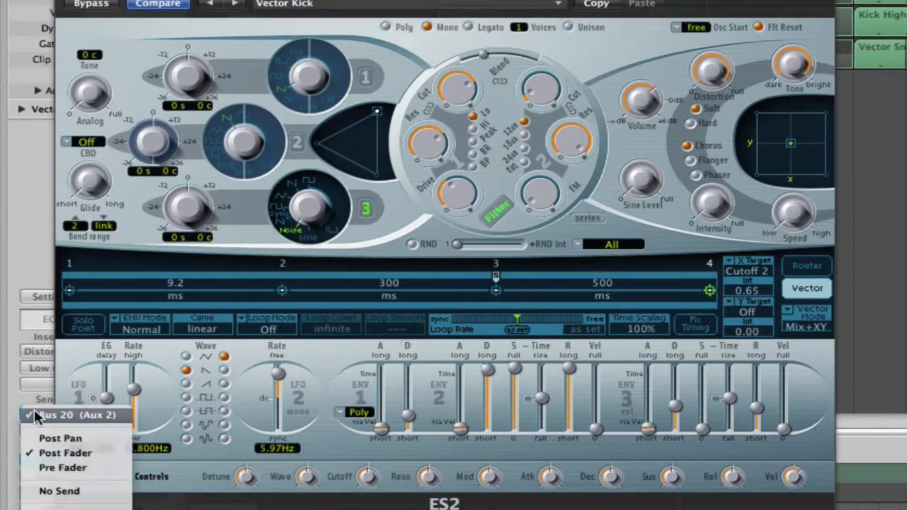
click(4, 382)
click(65, 1)
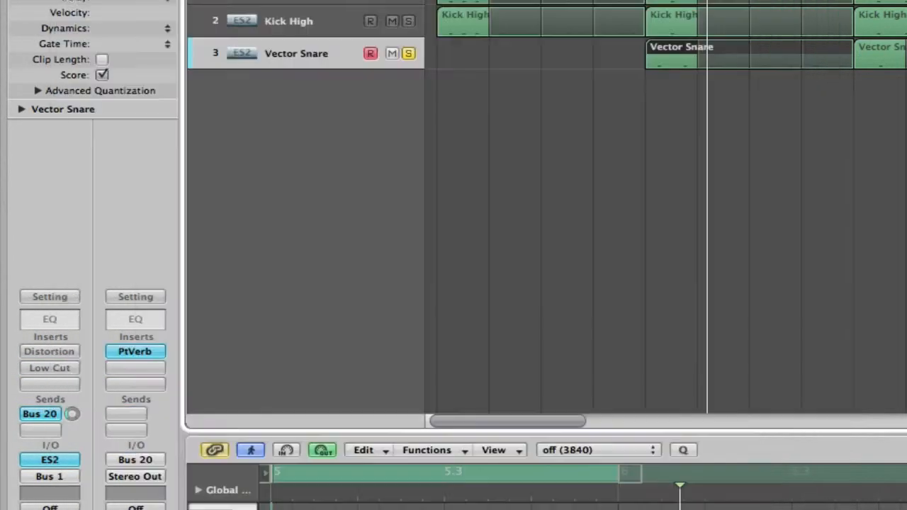
drag(72, 415, 72, 467)
key(space)
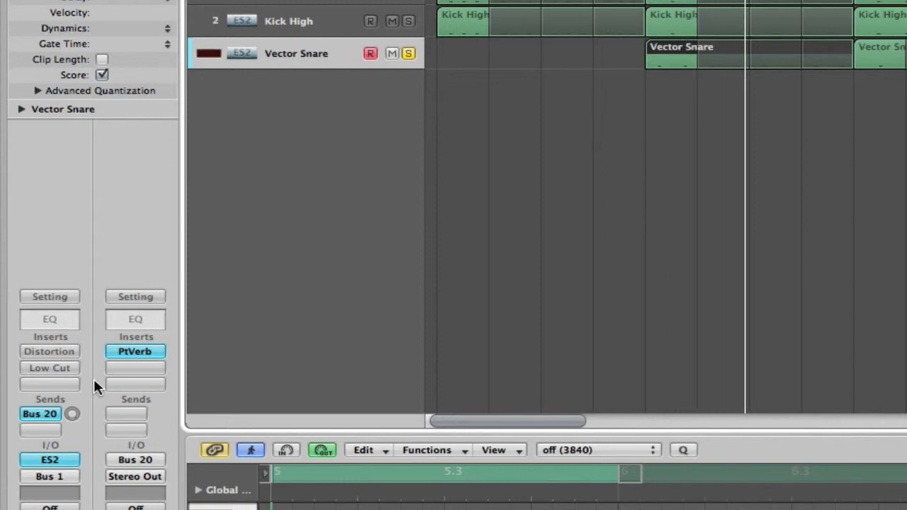
Step: Re-enable the Distortion and Low Cut inserts on the Vector Snare channel
click(58, 352)
click(99, 5)
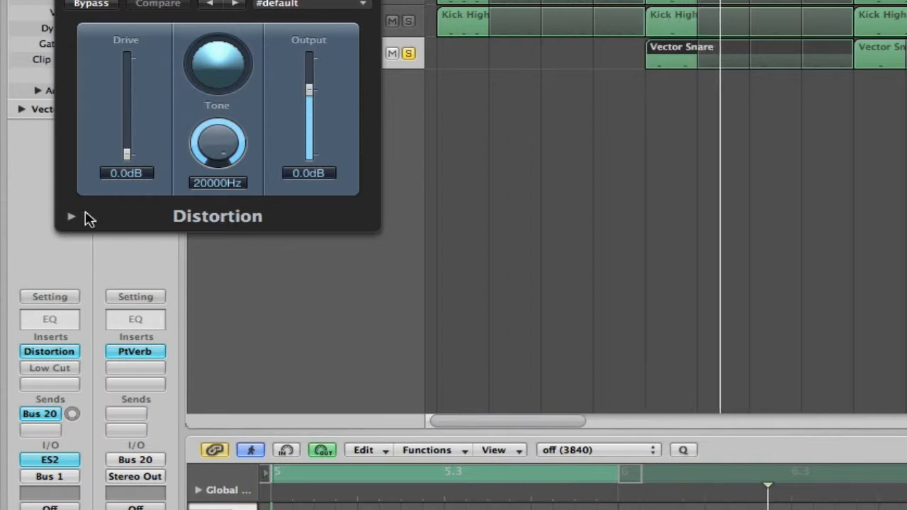
click(39, 370)
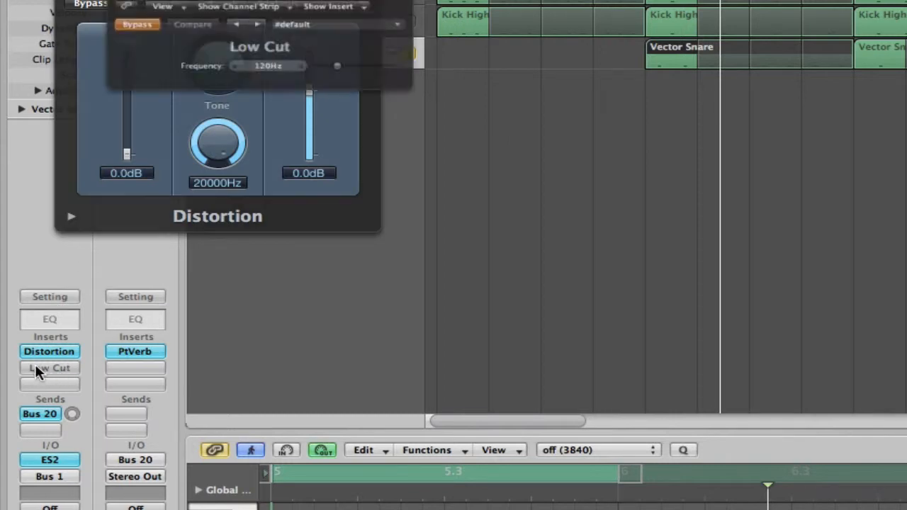
click(115, 23)
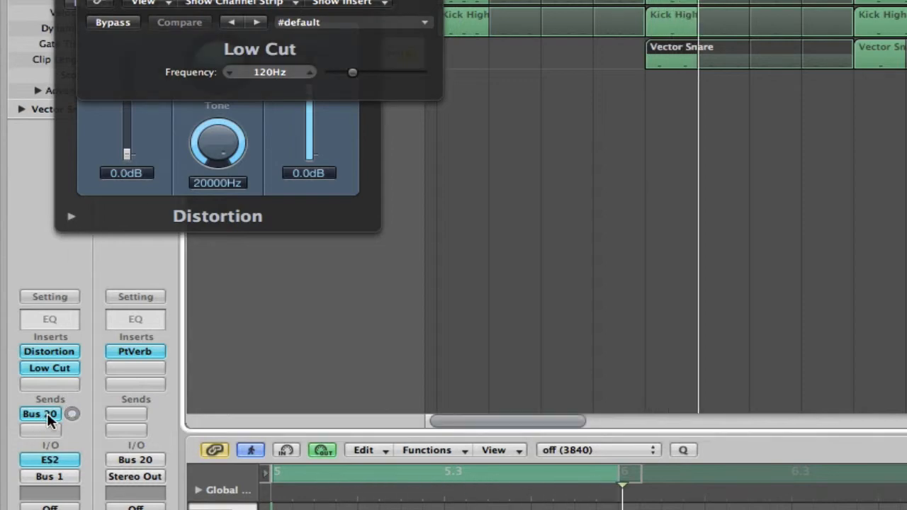
Step: Show the PlatinumVerb on the snare's reverb aux, raise the snare's Bus 20 send, and close the plug-in windows
click(130, 355)
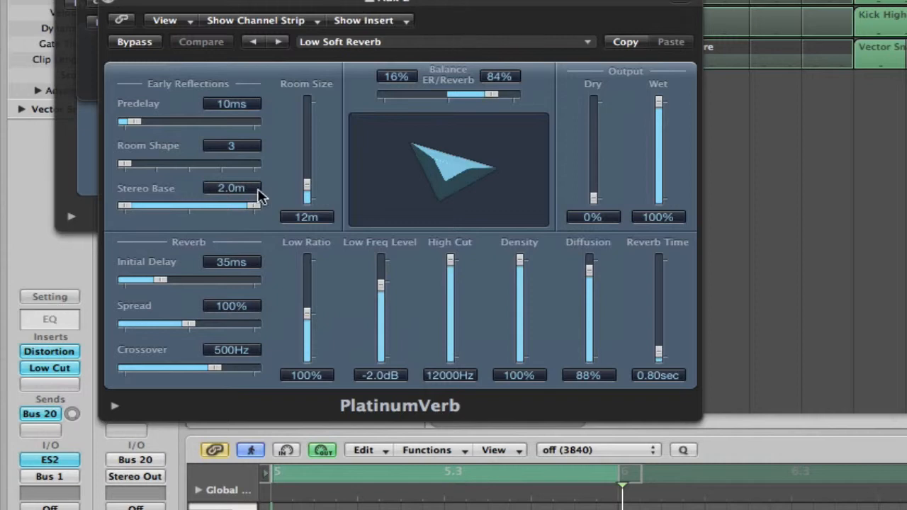
drag(70, 418, 55, 313)
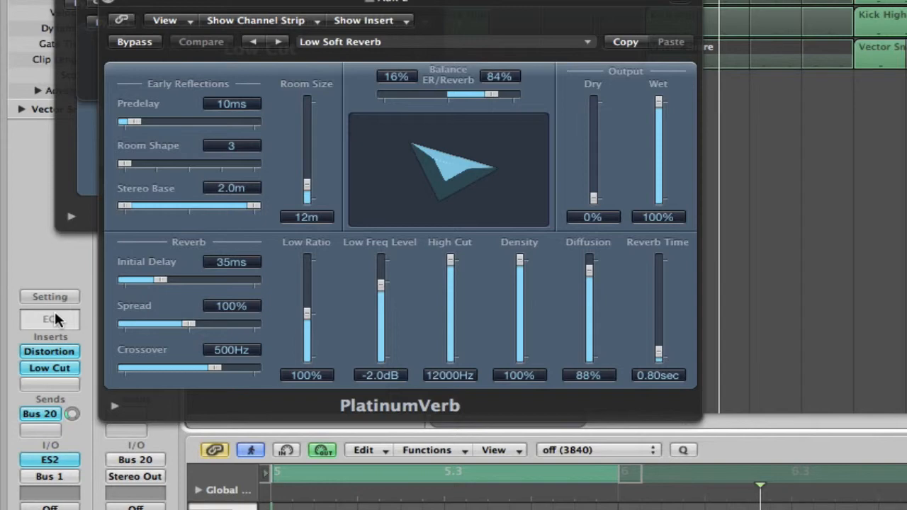
click(106, 2)
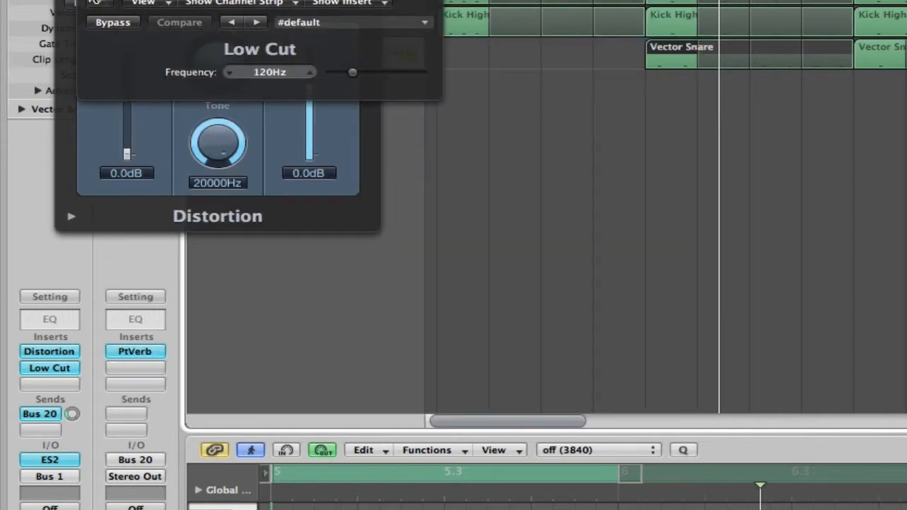
click(94, 2)
click(68, 2)
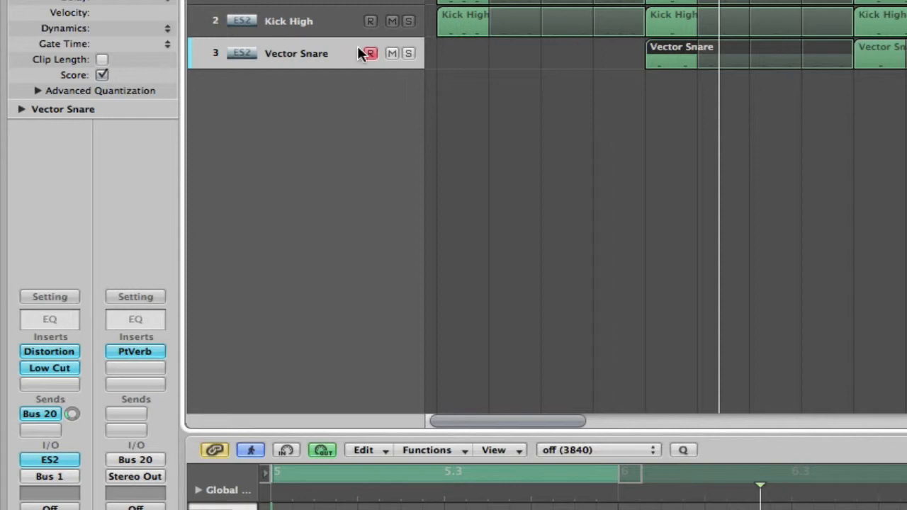
Step: Look over the channel strips of the Kick High, Kick Low and Vector Snare tracks
click(319, 19)
click(298, 1)
click(299, 19)
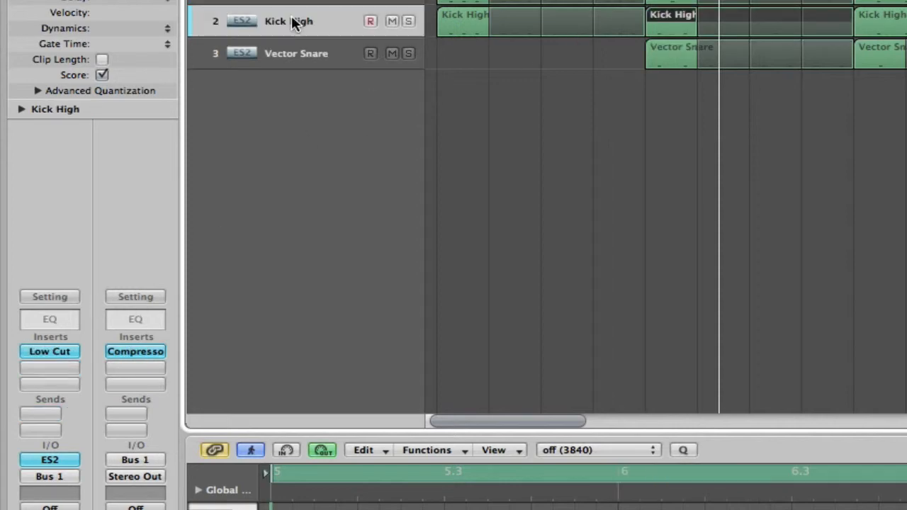
click(294, 56)
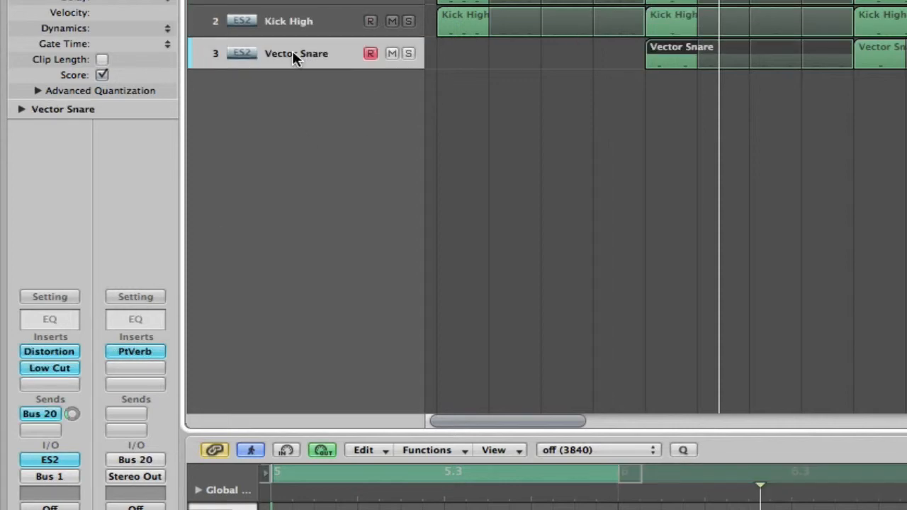
Step: Show the K&S bus channel that the snare outputs to and add a Bus 21 send on it
click(48, 479)
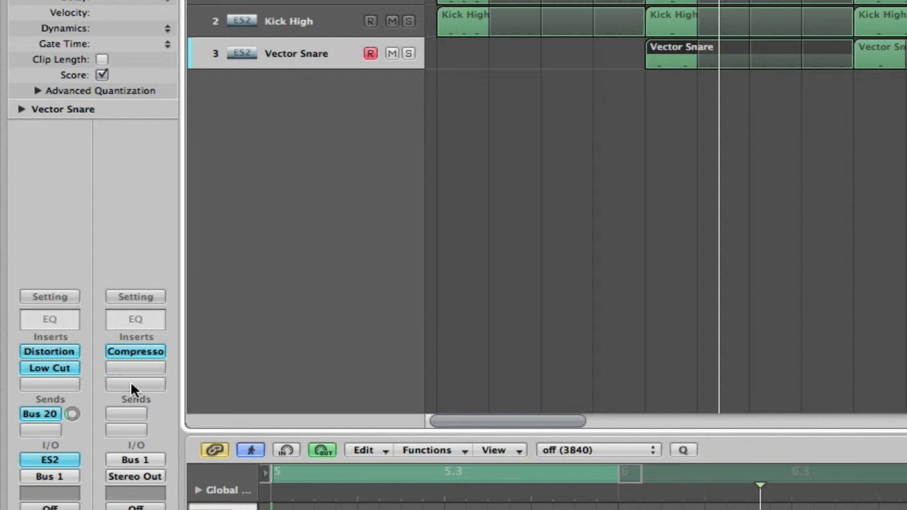
mouse_move(142, 432)
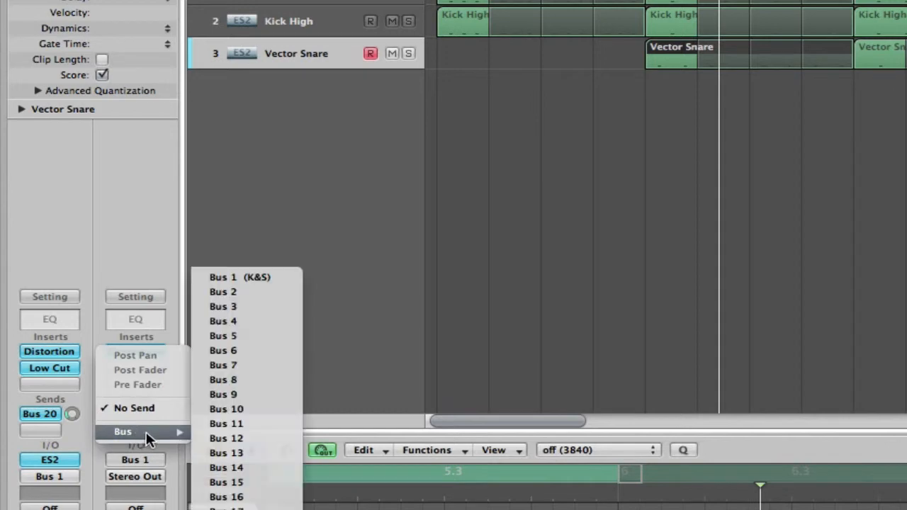
click(226, 509)
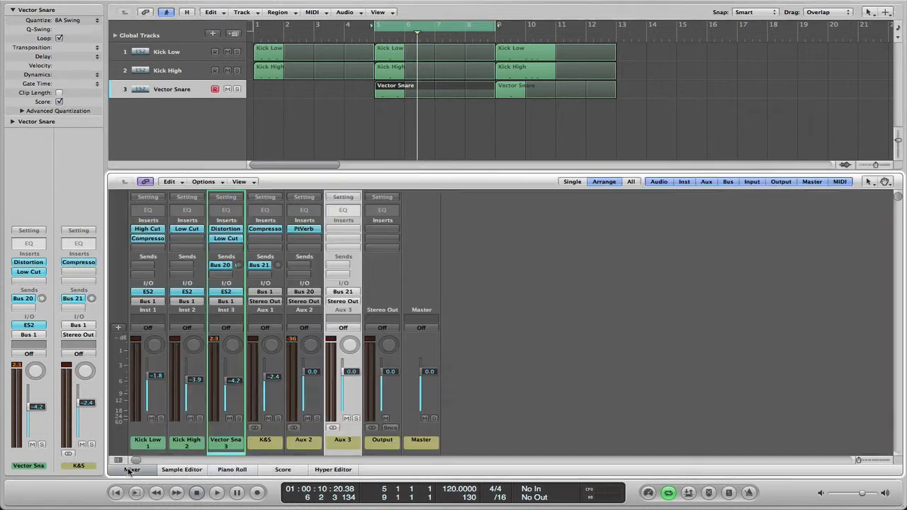
Step: Insert a Space Designer reverb with default settings on the Aux 3 channel in the mixer and close its window
click(132, 470)
click(343, 229)
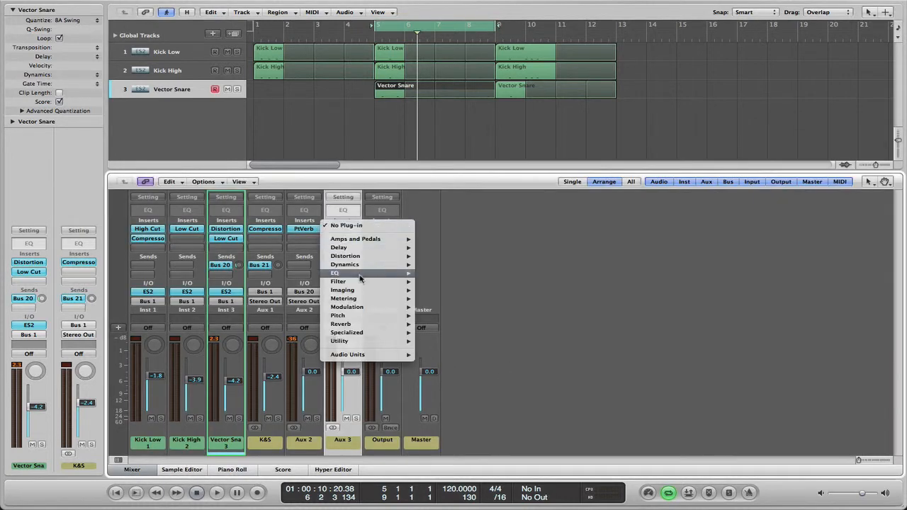
mouse_move(351, 324)
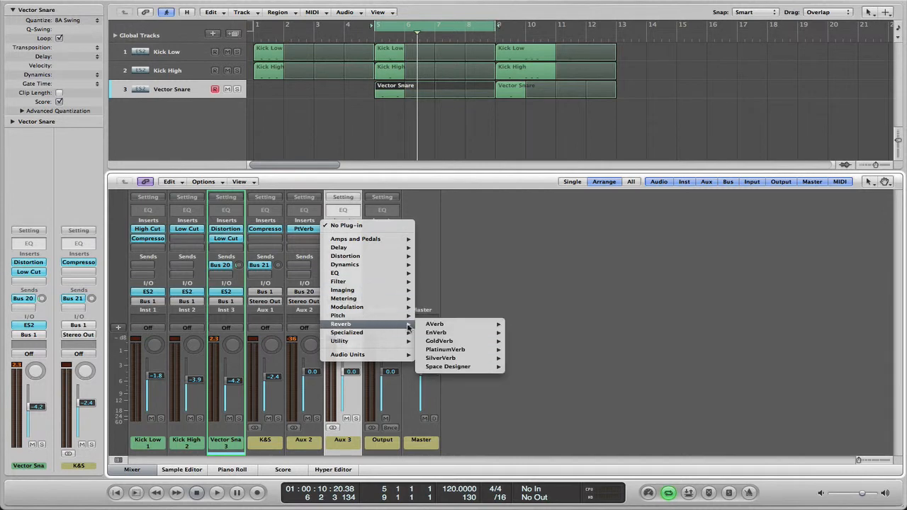
click(479, 369)
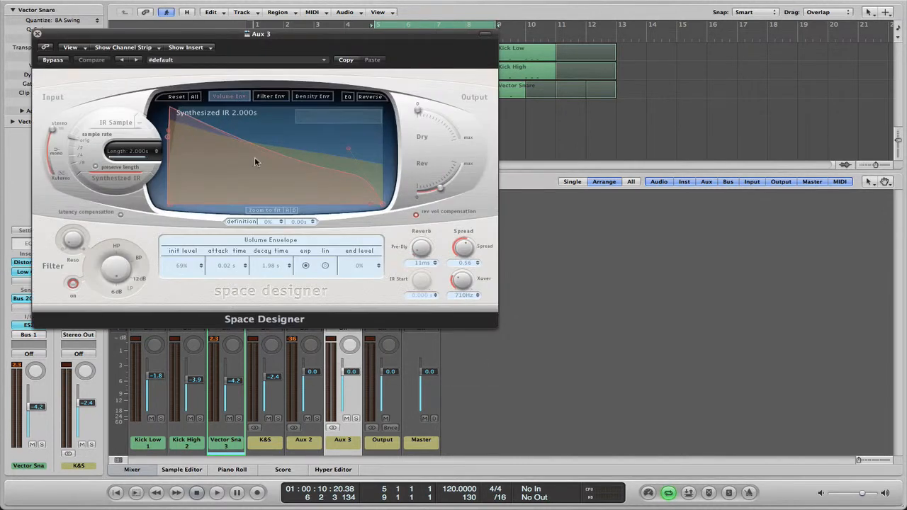
click(38, 33)
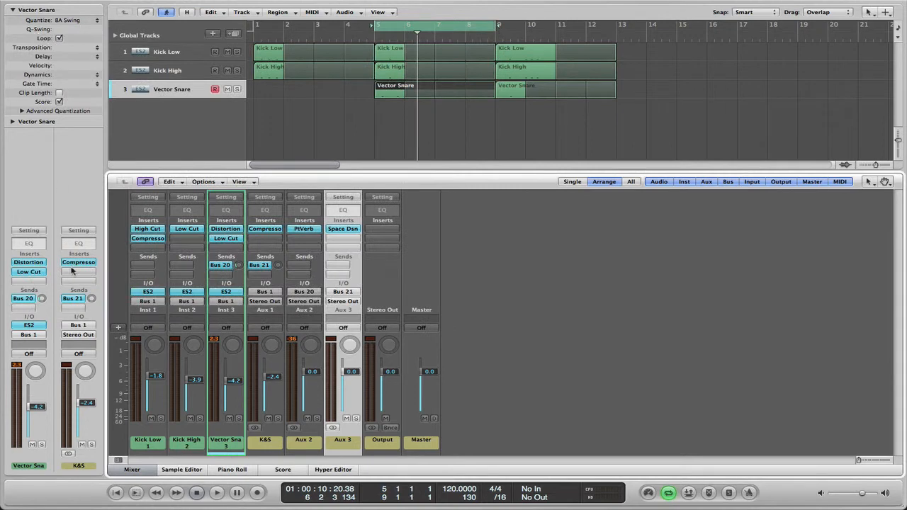
Step: Play the loop and bring the K&S channel's Bus 21 send level to about -28.5 dB
click(89, 299)
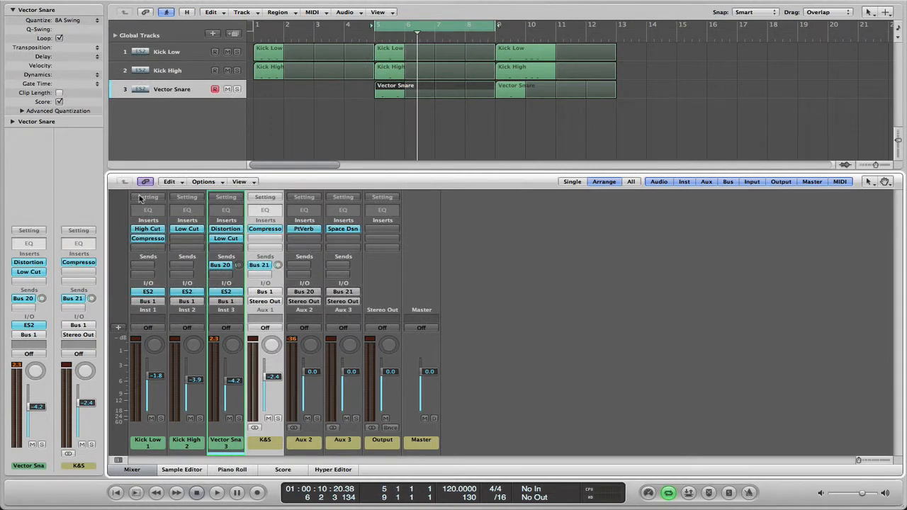
key(space)
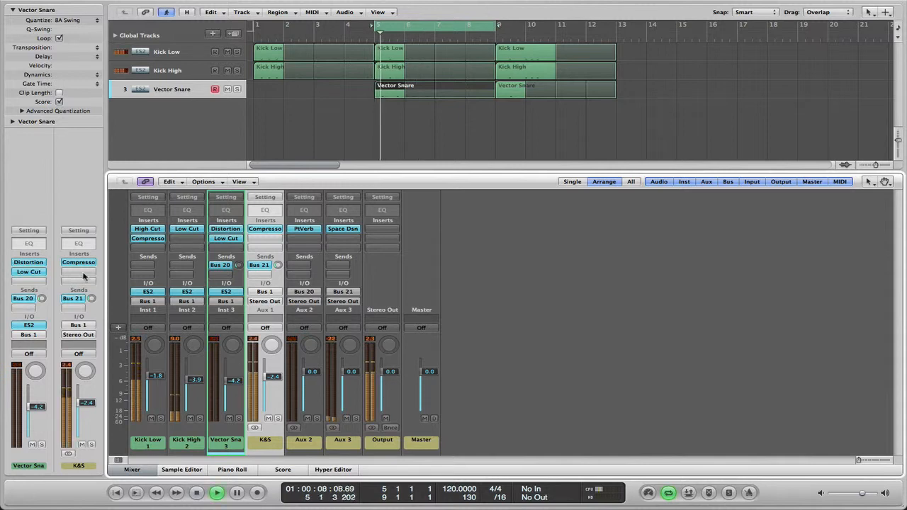
drag(93, 300, 91, 352)
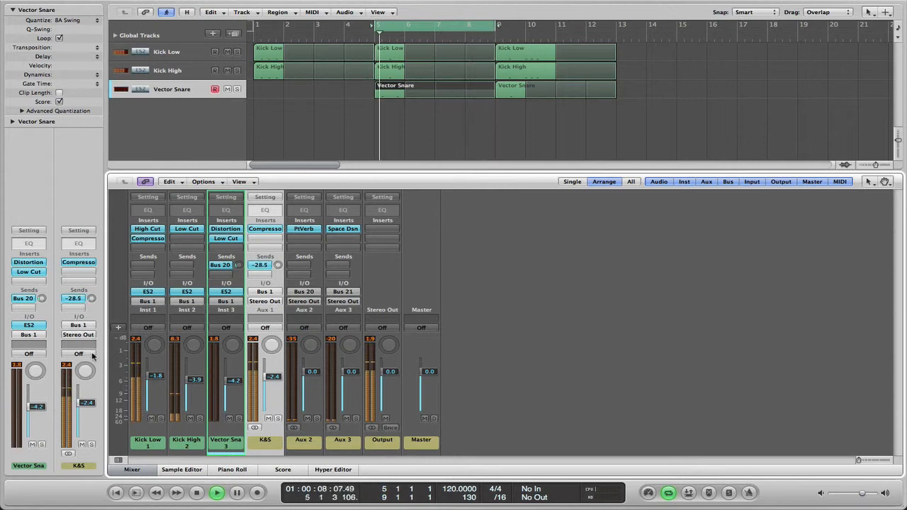